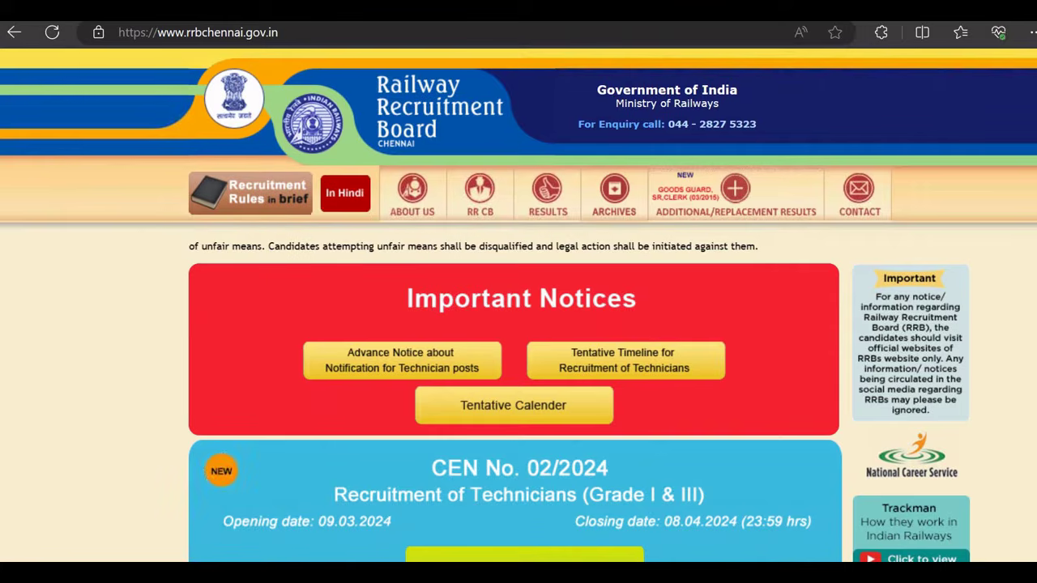
Start the online application for CEN No. 02/2024 Recruitment of Technicians and open the account creation form.
scroll(888, 377, "down", 3)
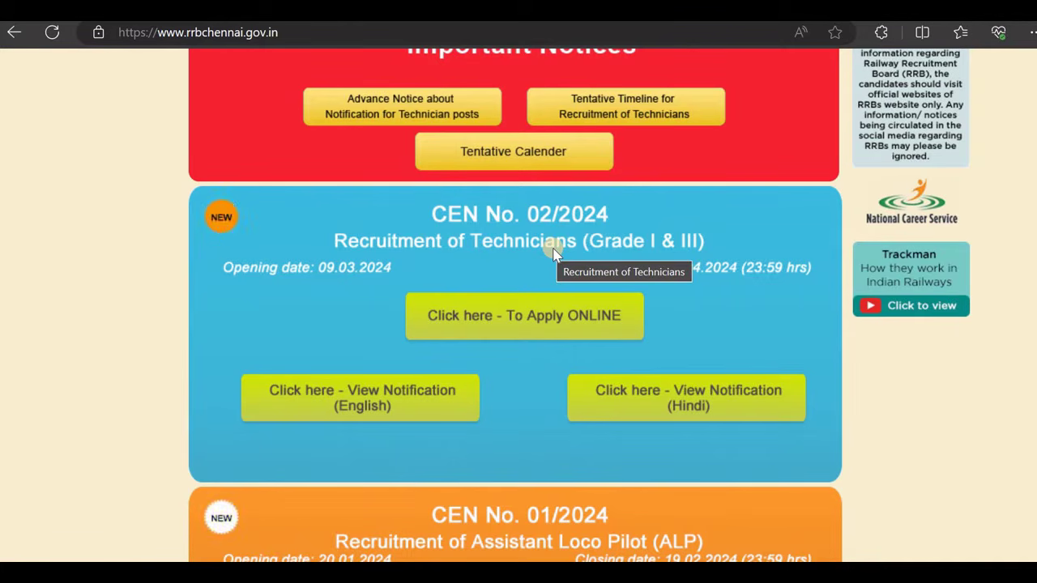
left_click(509, 316)
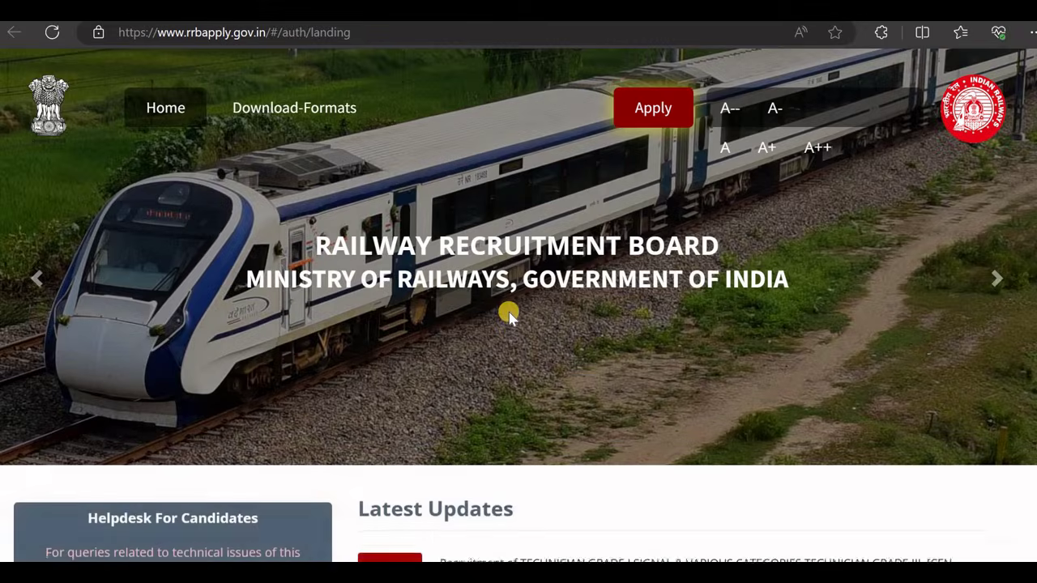
left_click(663, 118)
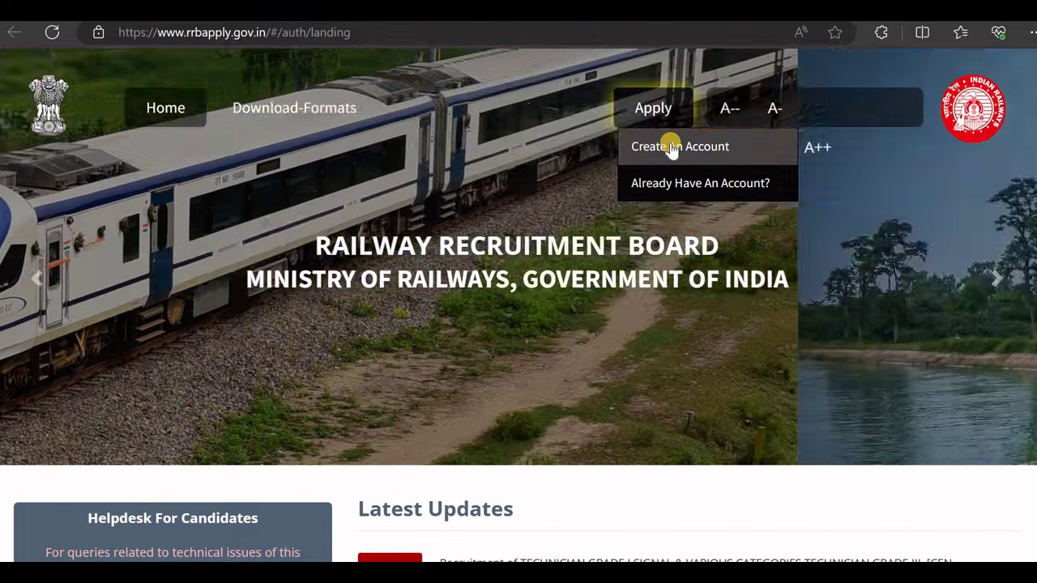
left_click(671, 146)
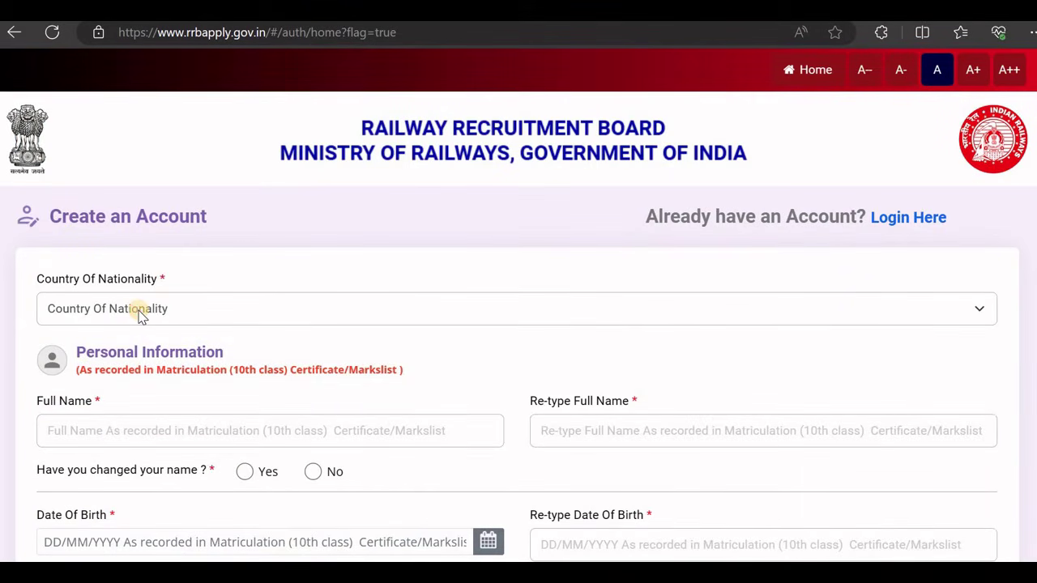
Set the country of nationality to India.
left_click(982, 308)
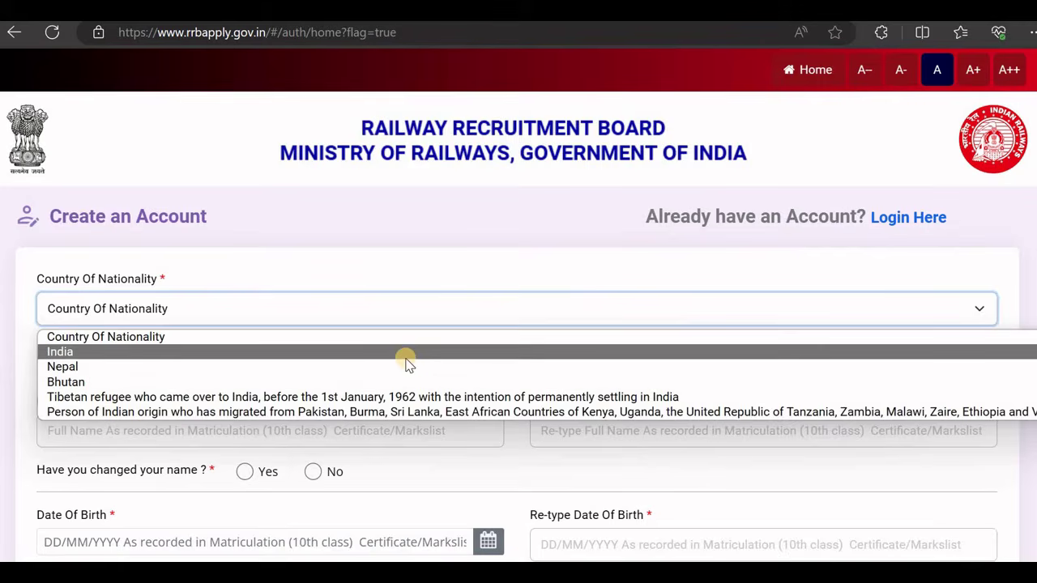
left_click(407, 364)
scroll(405, 358, "down", 3)
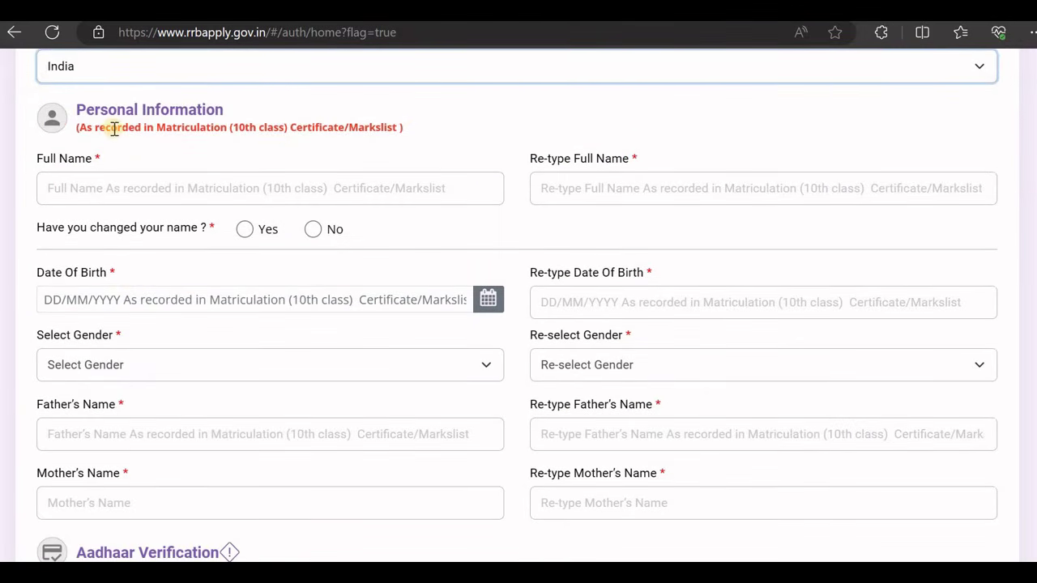
Examine the matriculation certificate note under Personal Information and the two full name fields.
left_click_drag(114, 130, 405, 146)
left_click(378, 109)
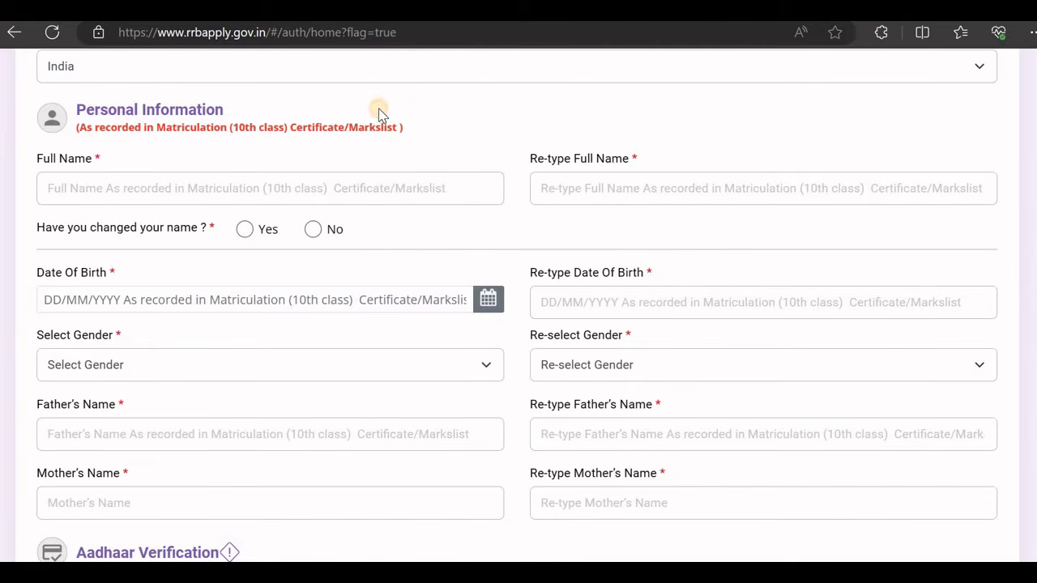
left_click(224, 189)
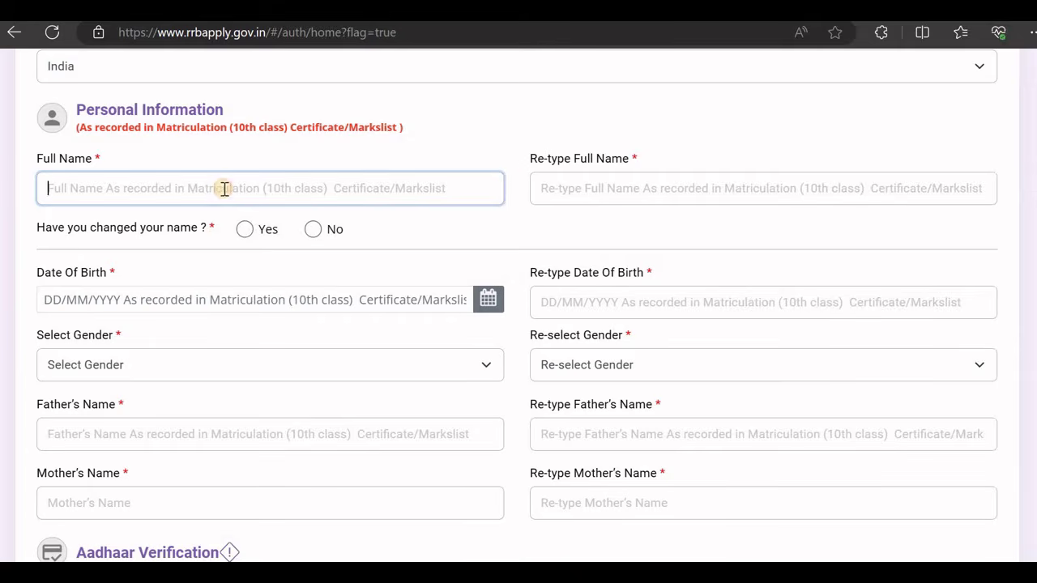
left_click(540, 185)
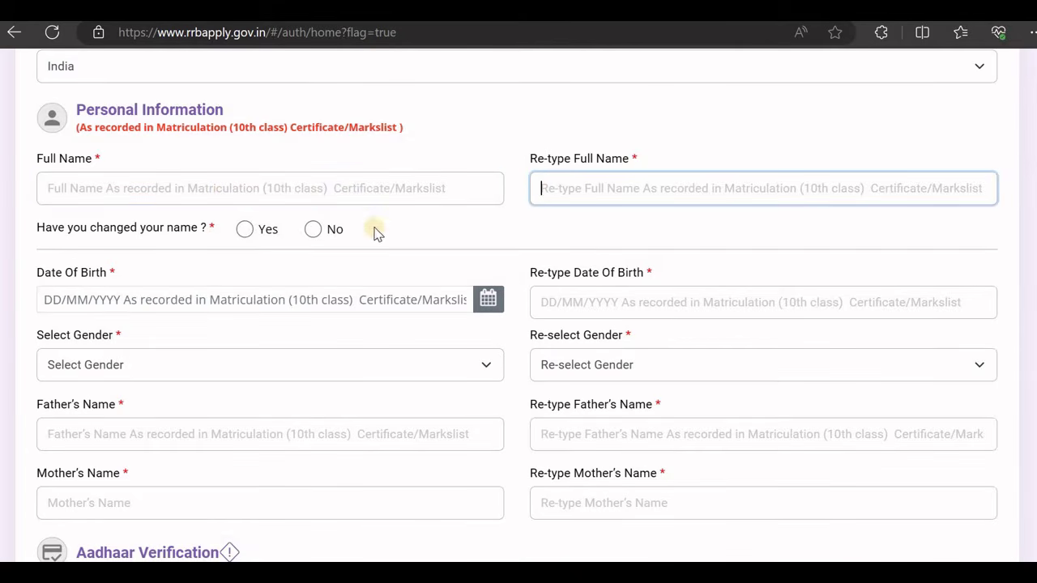
Try answering Yes to the name change question, agree to the legal documentation notice, and inspect the changed name fields.
left_click(244, 231)
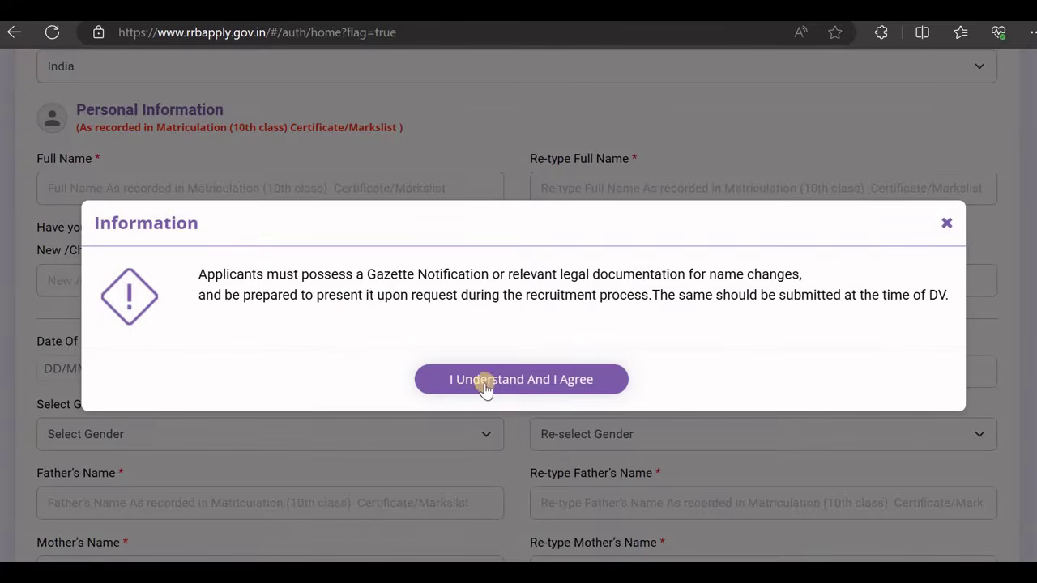
left_click(486, 381)
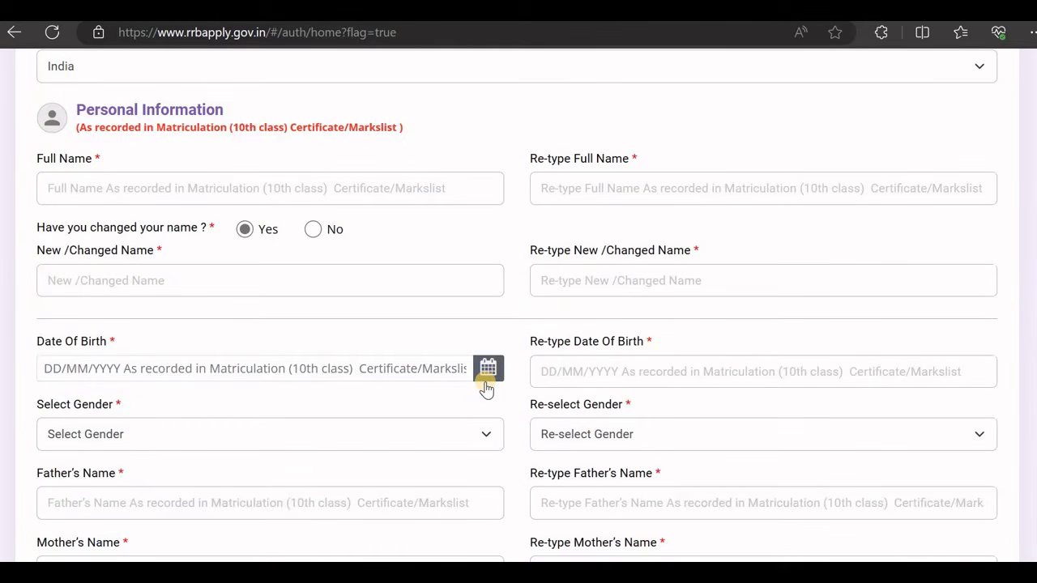
left_click(266, 291)
left_click(565, 289)
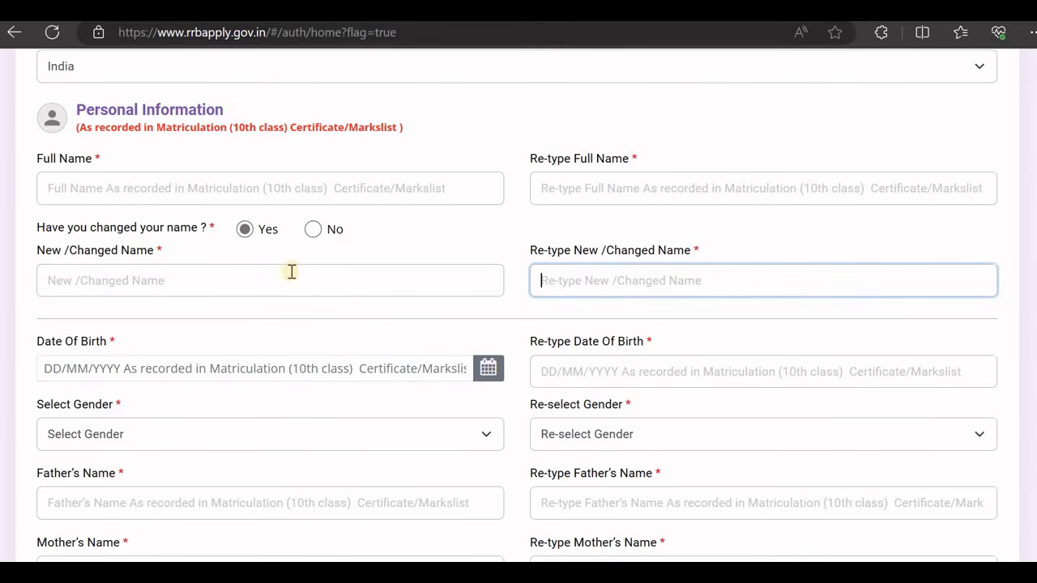
Answer No to the question about having changed your name.
left_click(312, 230)
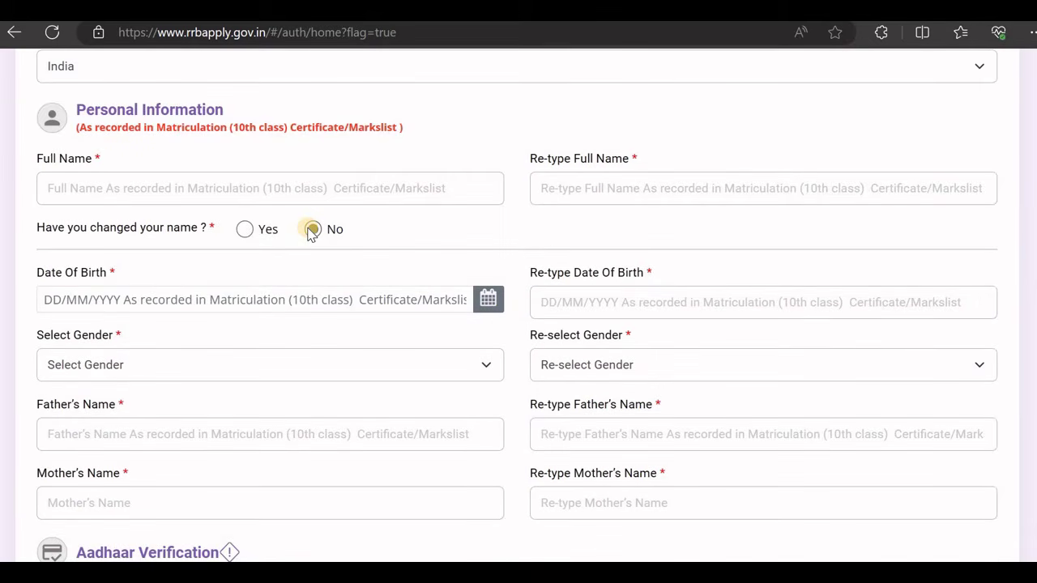
scroll(312, 231, "down", 2)
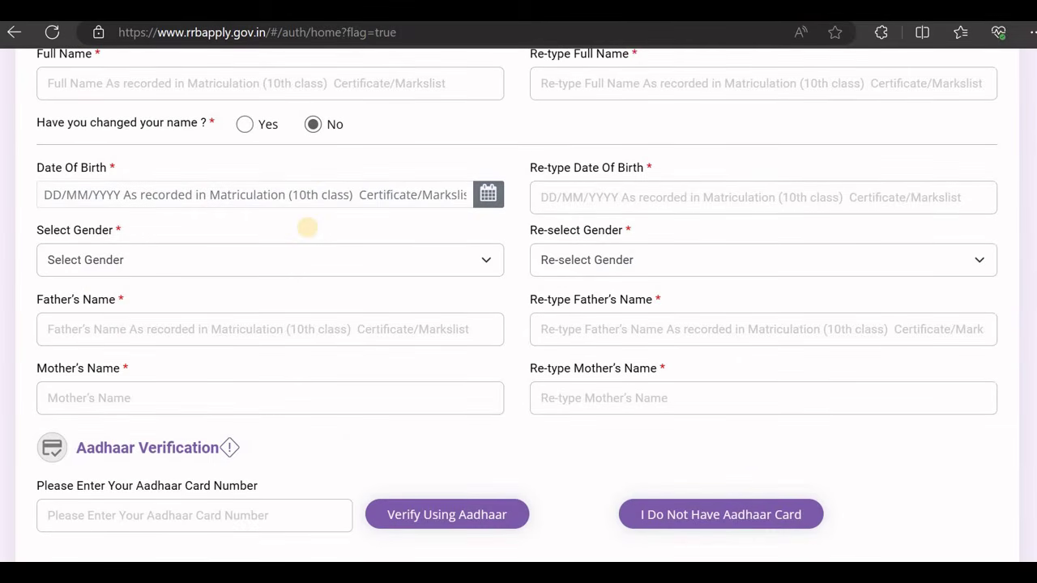
Examine the date of birth calendar, its re-type field, and both gender selection lists.
left_click(486, 201)
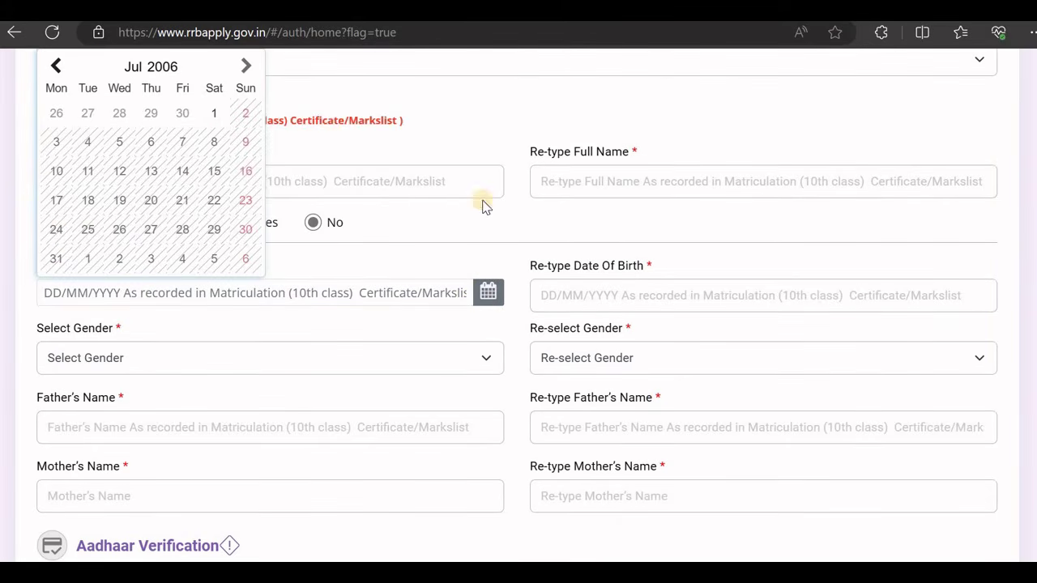
left_click(438, 104)
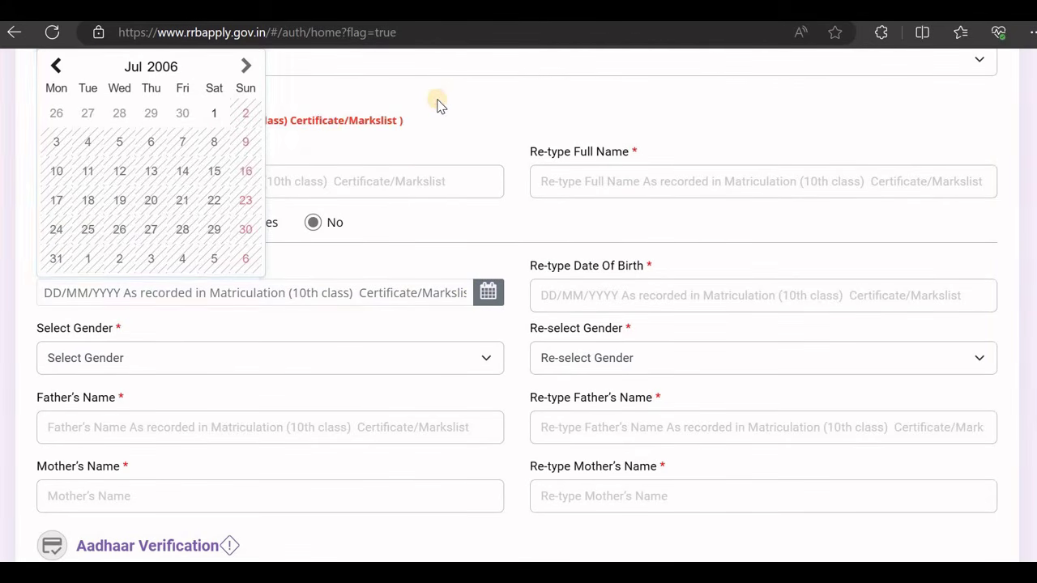
left_click(599, 304)
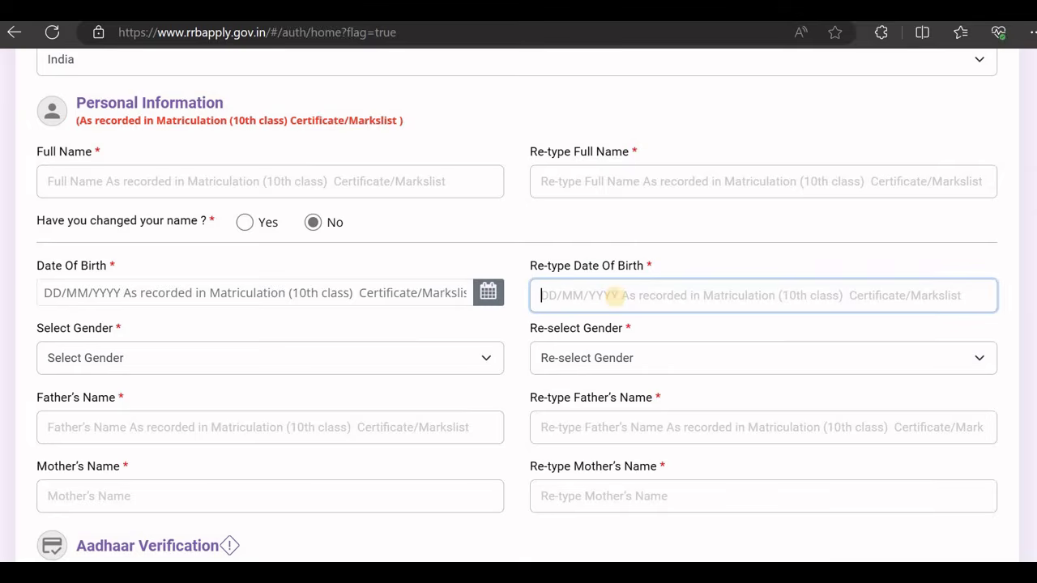
scroll(613, 296, "down", 2)
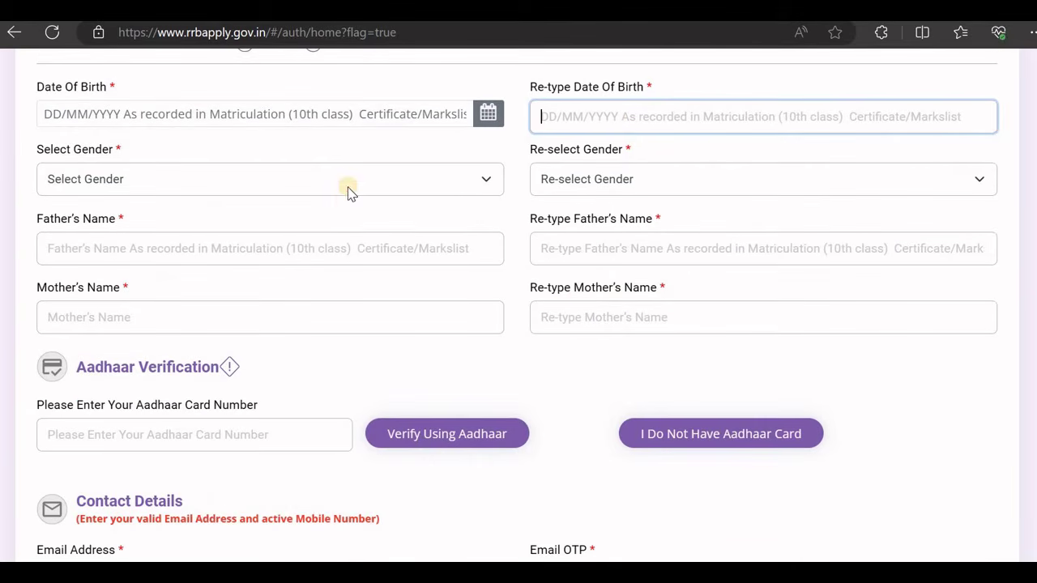
left_click(346, 191)
left_click(346, 189)
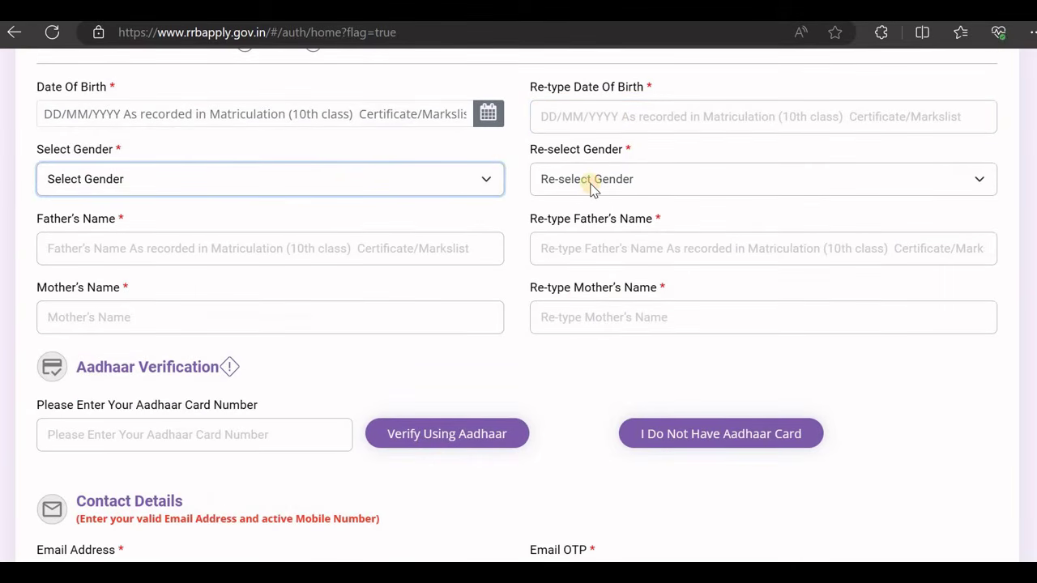
left_click(592, 185)
left_click(592, 185)
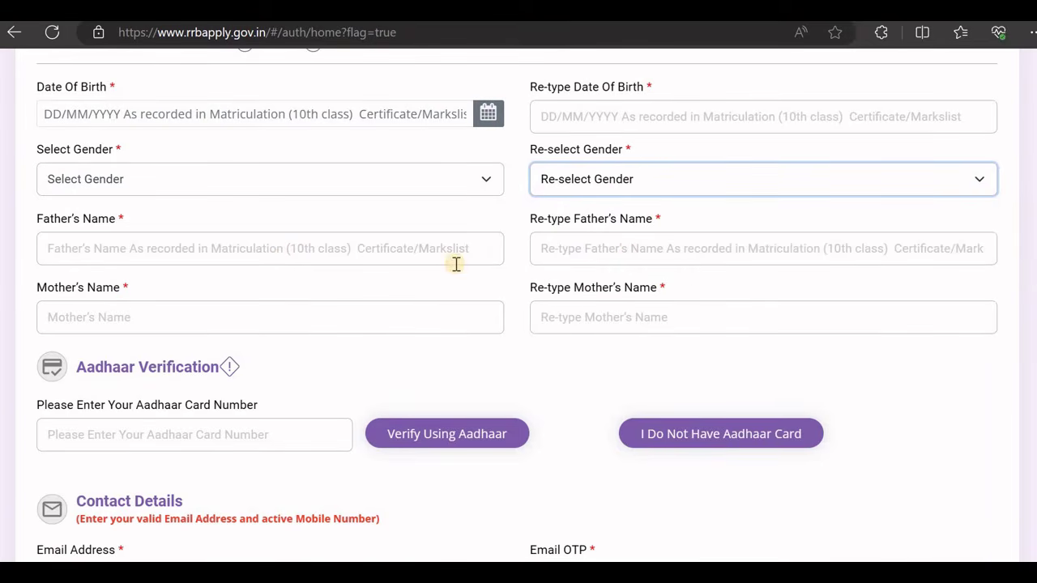
Review the parents' names, Aadhaar verification, contact details, password and captcha sections of the registration form.
scroll(371, 259, "down", 2)
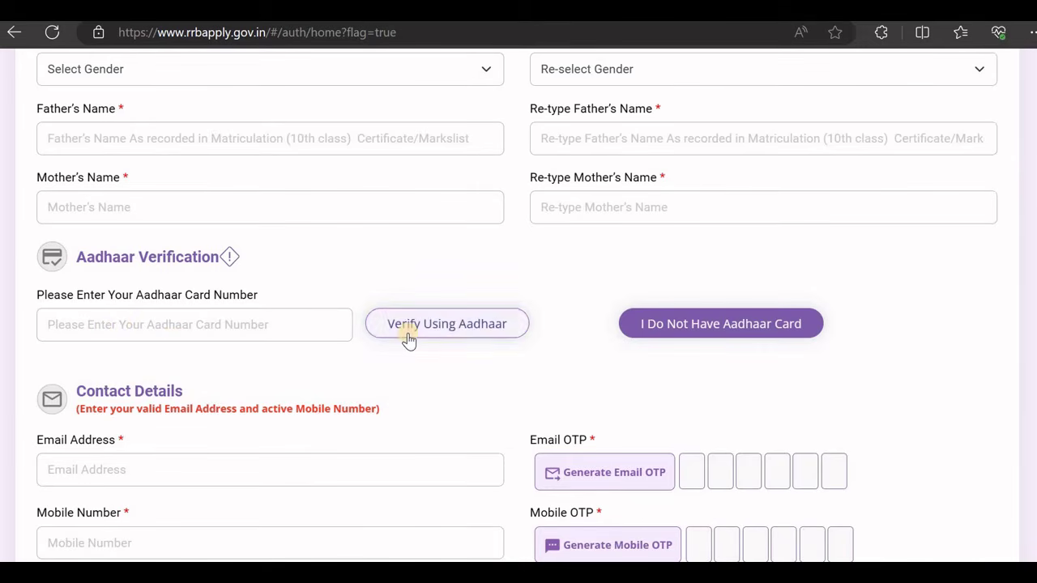
scroll(409, 340, "down", 3)
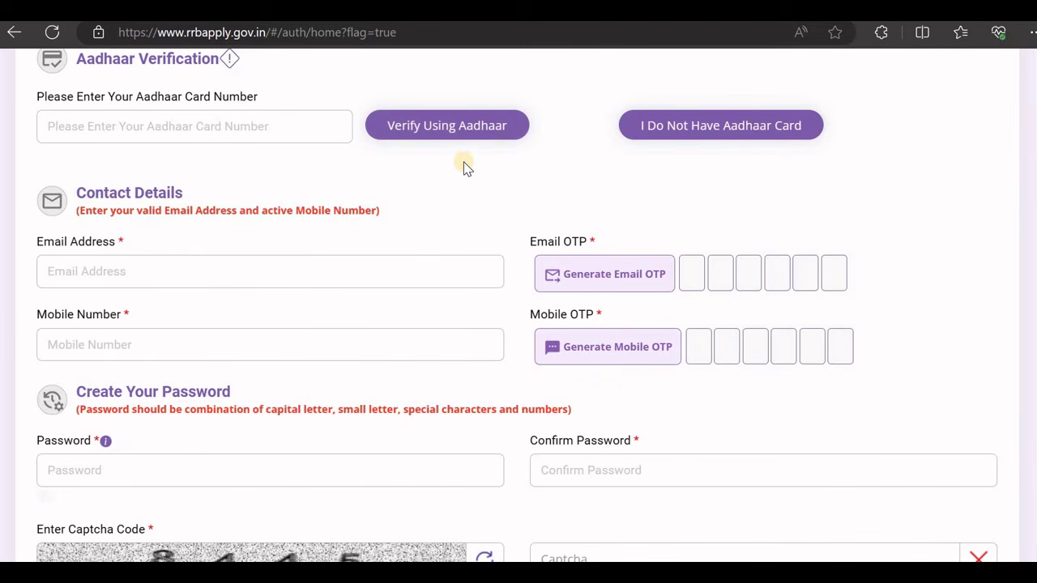
scroll(463, 168, "down", 2)
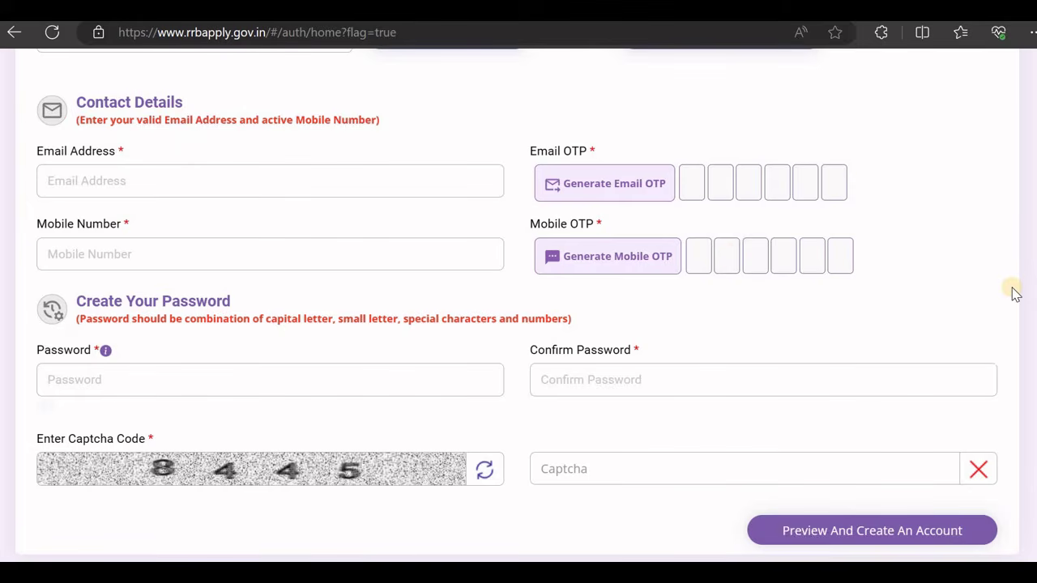
scroll(1015, 294, "down", 1)
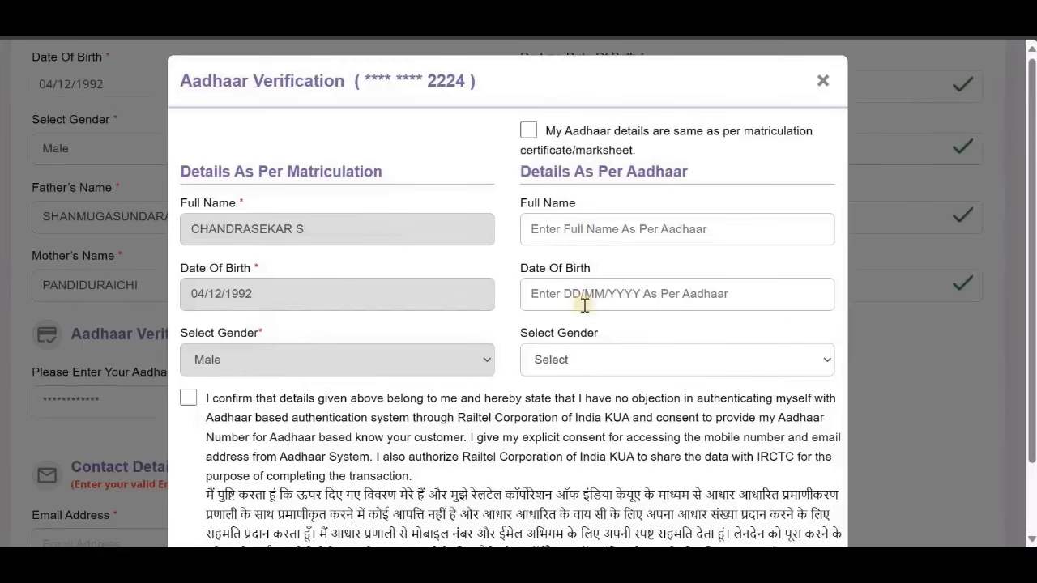
Try marking the Aadhaar details as the same as the matriculation certificate, and clear that mark again.
left_click(526, 131)
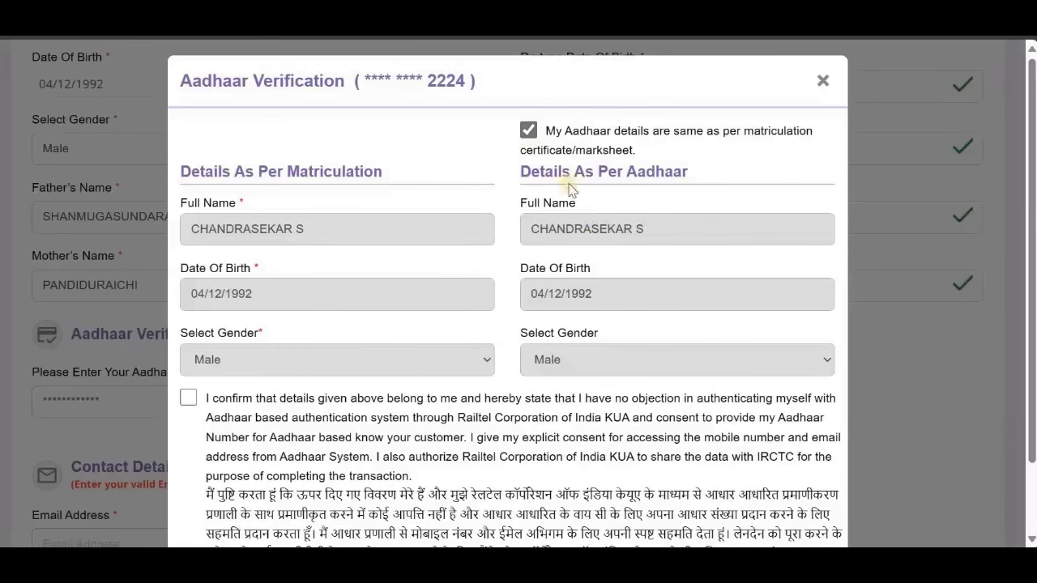
left_click(527, 131)
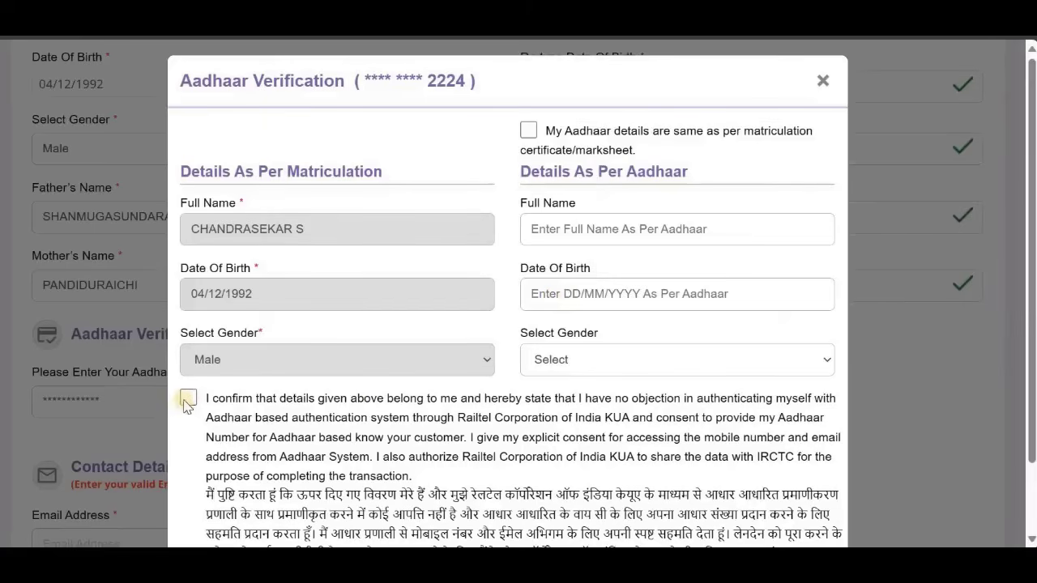
scroll(188, 397, "down", 1)
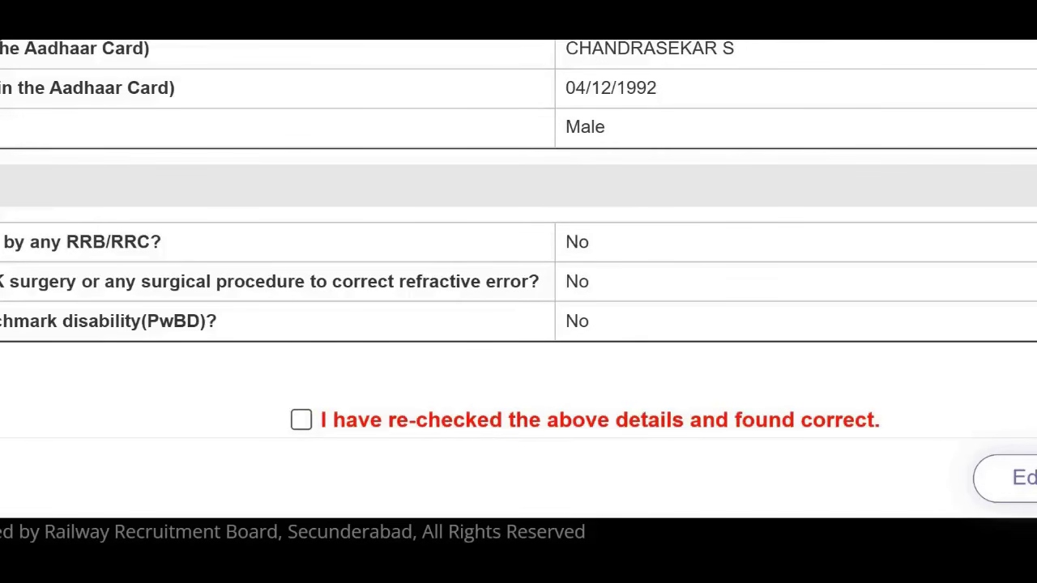
Confirm that the previewed registration details have been re-checked and create the account.
left_click(301, 420)
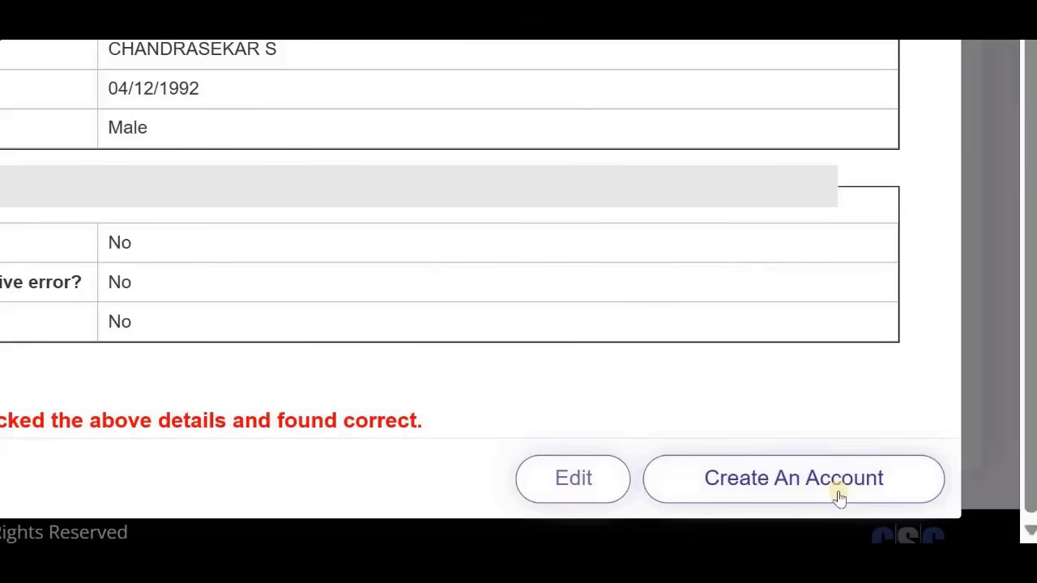
left_click(600, 488)
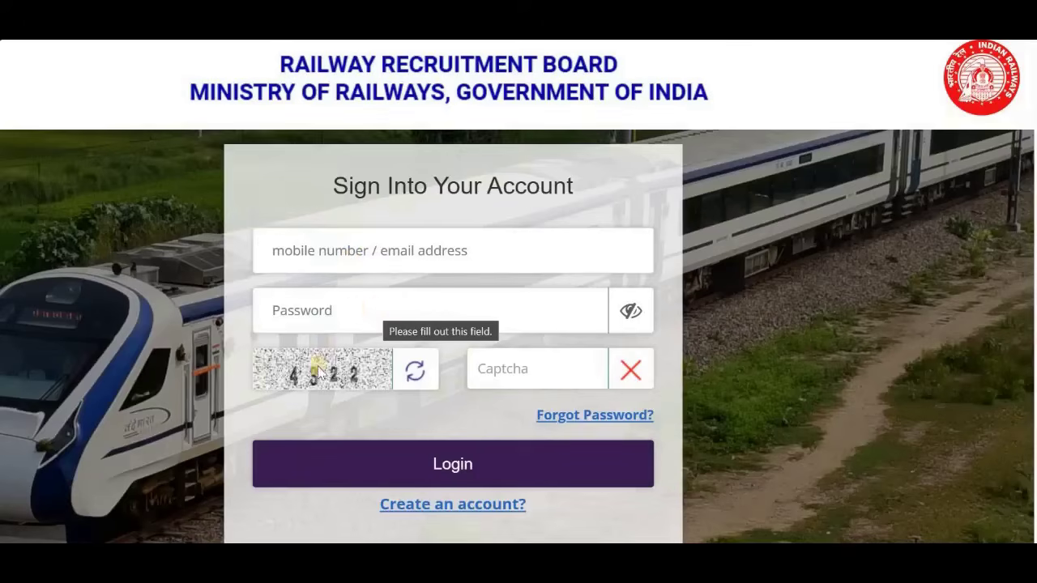
left_click(400, 479)
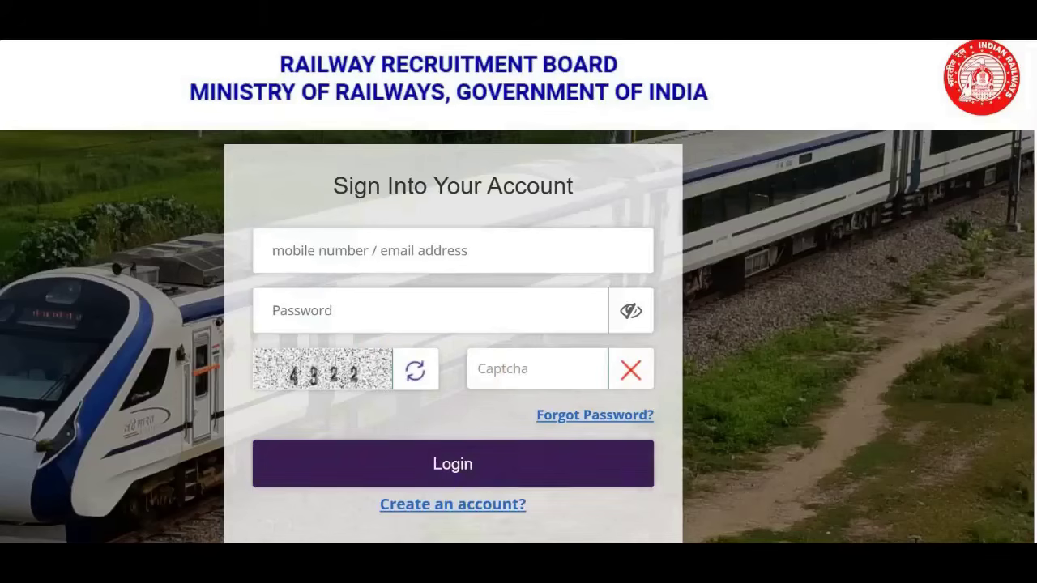